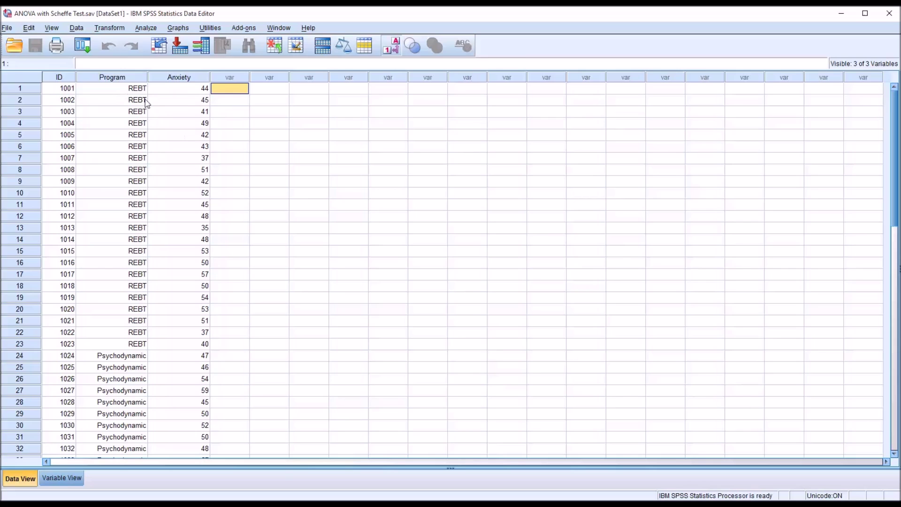
Inspect the Program variable's value labels and coded values for Psychodynamic and Waiting List cases.
{"action": "left_click", "coordinate": [107, 80]}
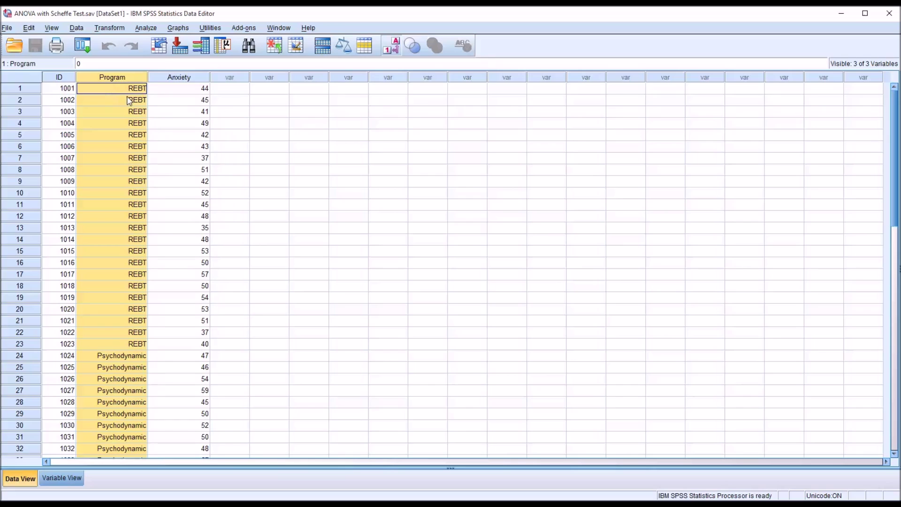
{"action": "double_click", "coordinate": [106, 91]}
{"action": "left_click", "coordinate": [104, 88]}
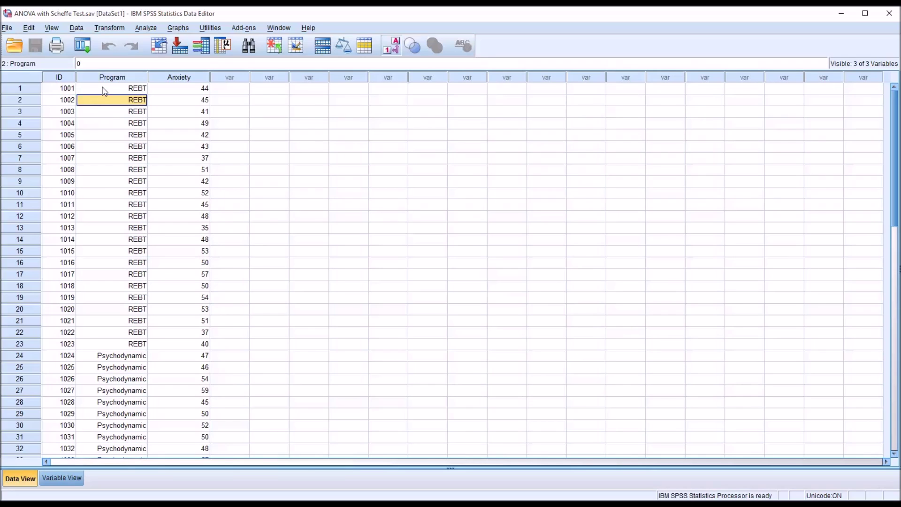
{"action": "left_click", "coordinate": [99, 356]}
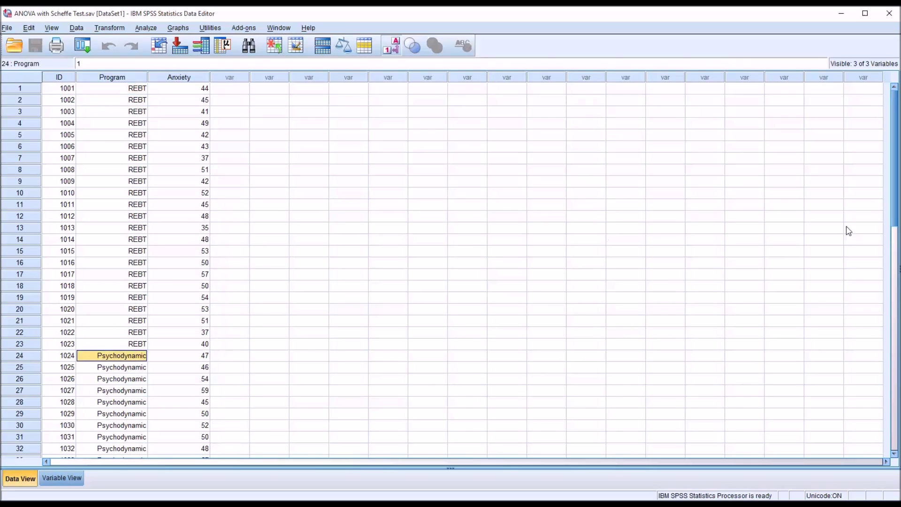
{"action": "left_click_drag", "start_coordinate": [895, 220], "coordinate": [836, 285]}
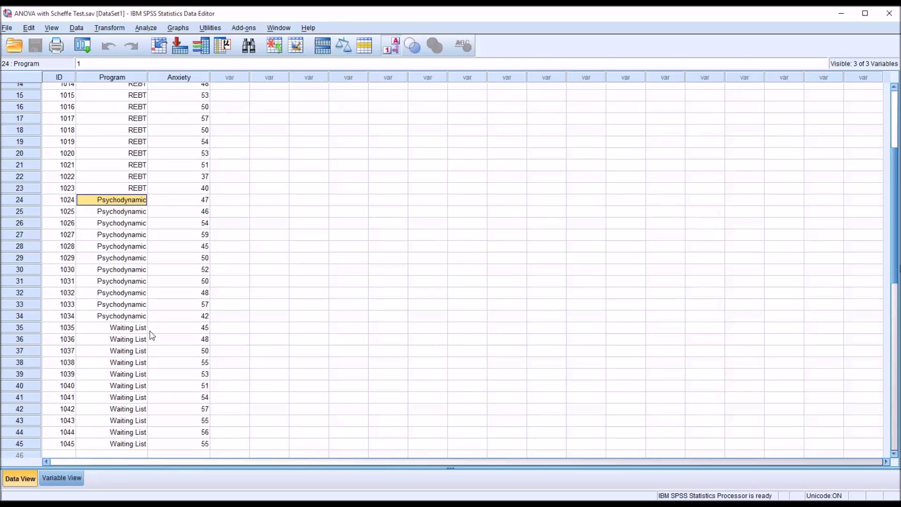
{"action": "left_click", "coordinate": [135, 331]}
{"action": "left_click_drag", "start_coordinate": [894, 253], "coordinate": [814, 190]}
Select and clear the Anxiety column while scrolling through the scores.
{"action": "left_click", "coordinate": [190, 79]}
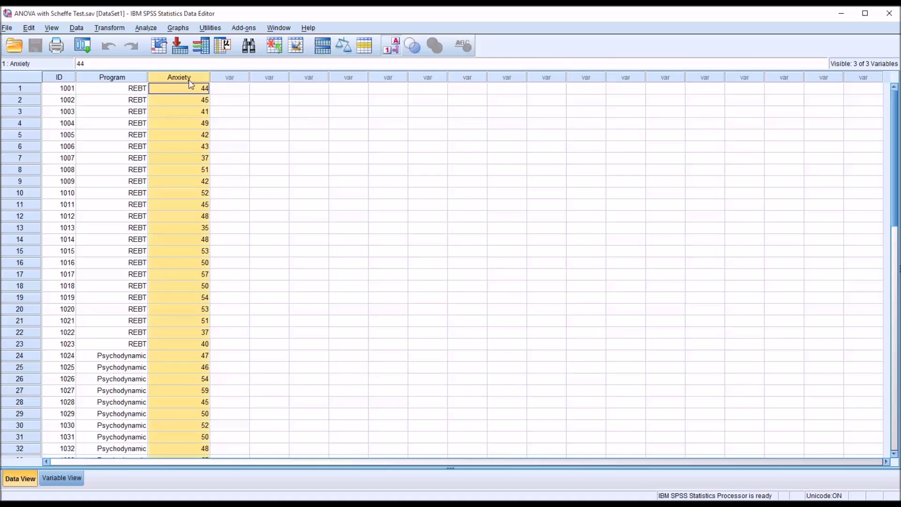
{"action": "left_click", "coordinate": [218, 89]}
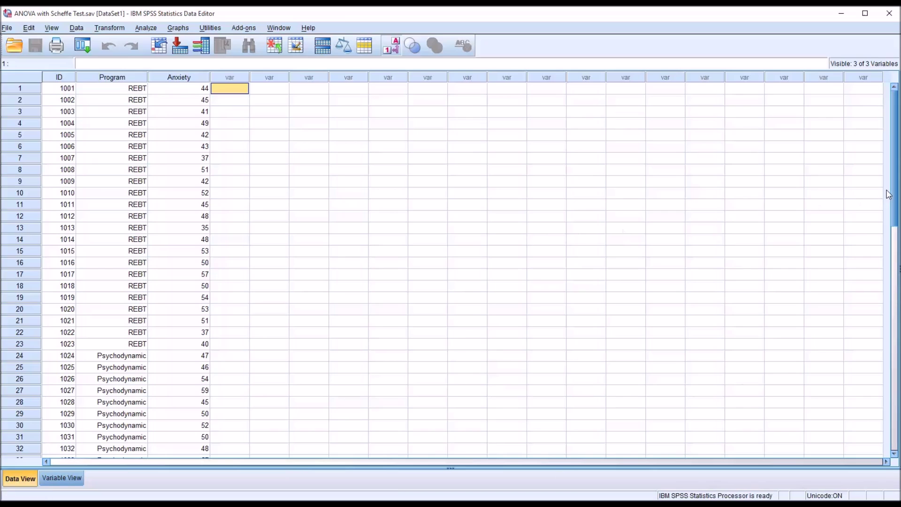
{"action": "left_click_drag", "start_coordinate": [894, 190], "coordinate": [877, 263]}
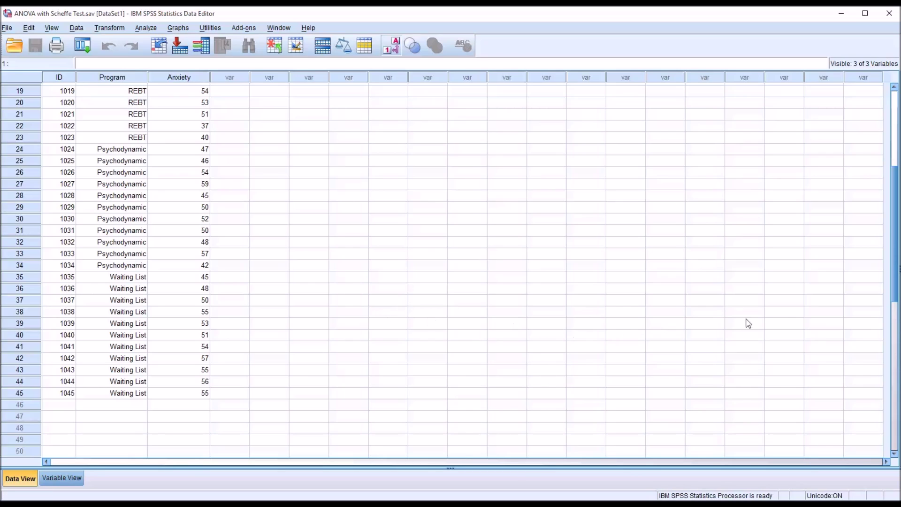
{"action": "left_click_drag", "start_coordinate": [890, 304], "coordinate": [892, 221]}
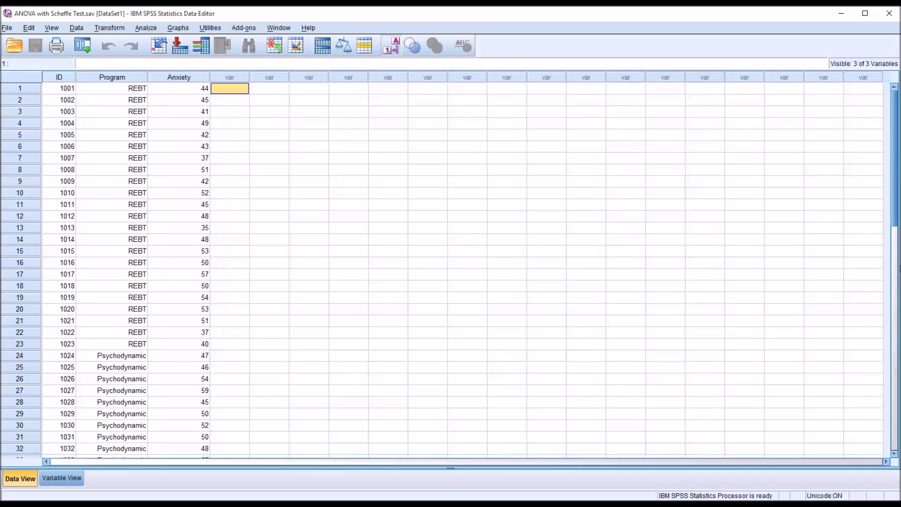
{"action": "left_click", "coordinate": [188, 79]}
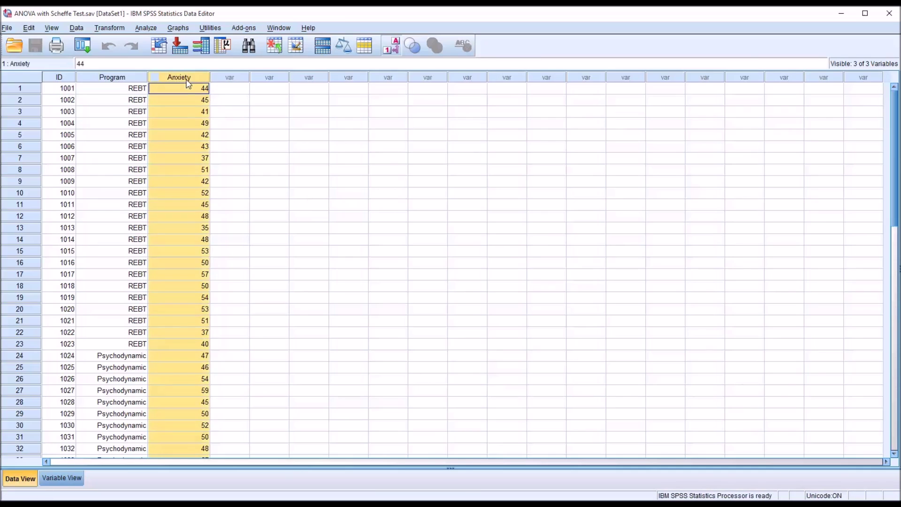
{"action": "left_click", "coordinate": [219, 90]}
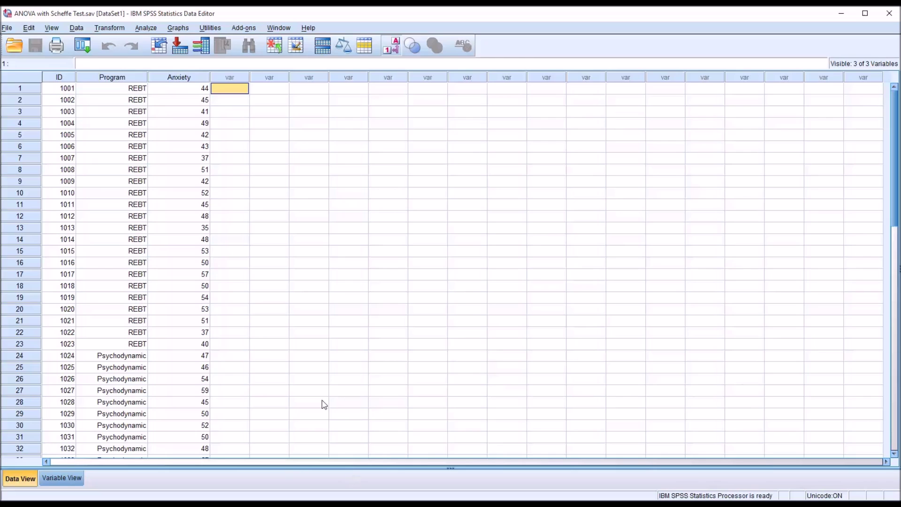
Start an Explore analysis with Anxiety as the dependent variable.
{"action": "left_click", "coordinate": [144, 28]}
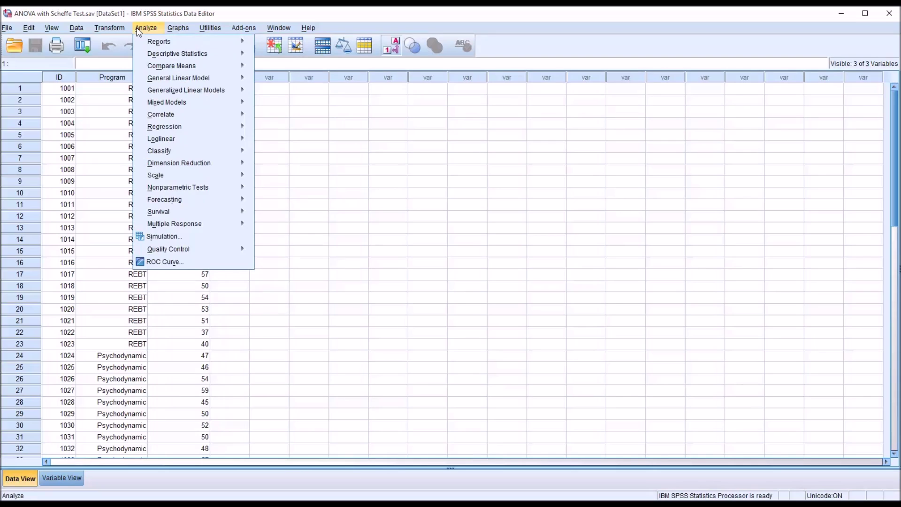
{"action": "mouse_move", "coordinate": [164, 58]}
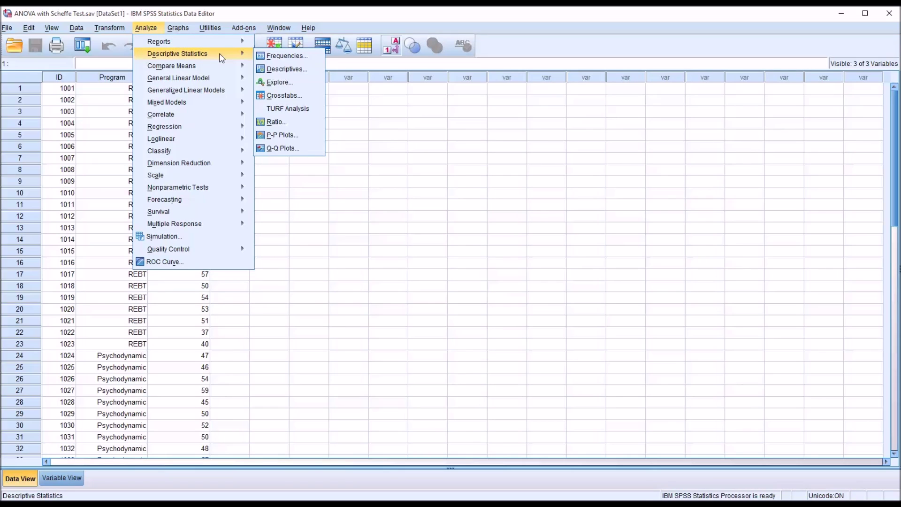
{"action": "left_click", "coordinate": [273, 83]}
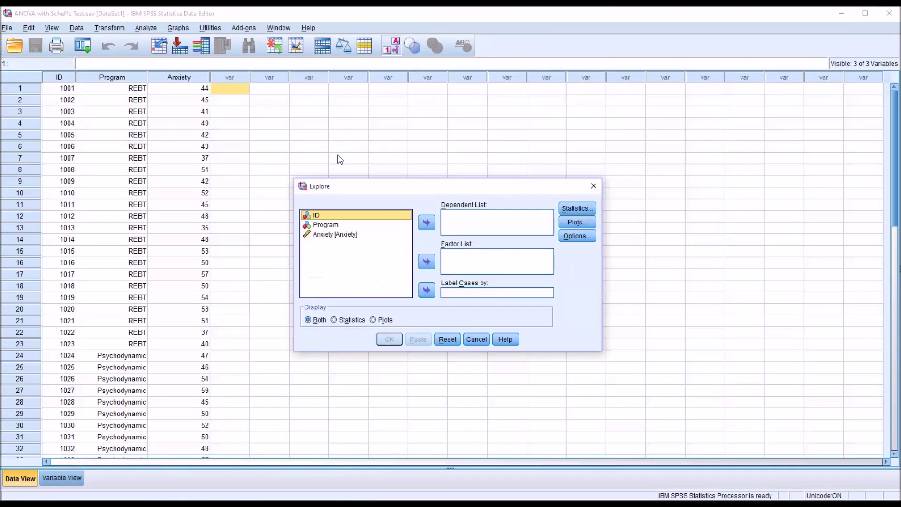
{"action": "left_click_drag", "start_coordinate": [339, 234], "coordinate": [450, 229]}
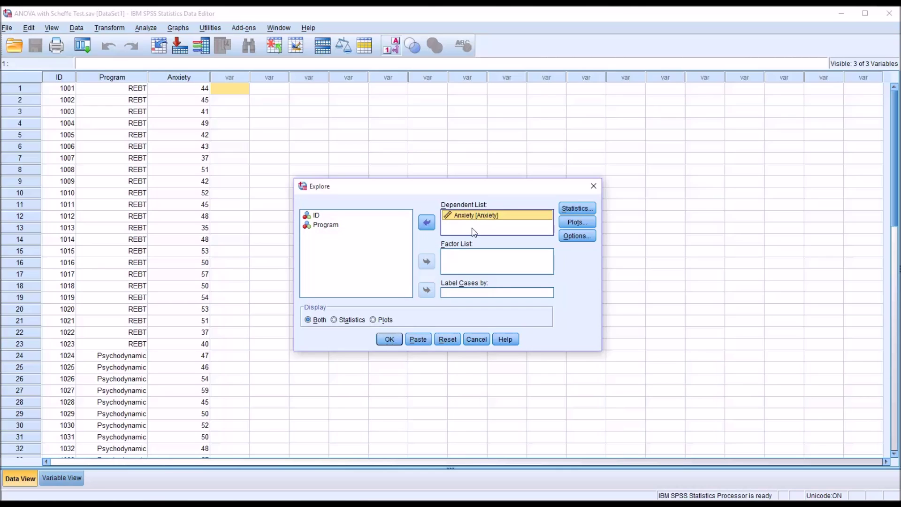
Request histograms and normality plots with tests, drop stem-and-leaf, and run Explore.
{"action": "key", "text": "alt+t"}
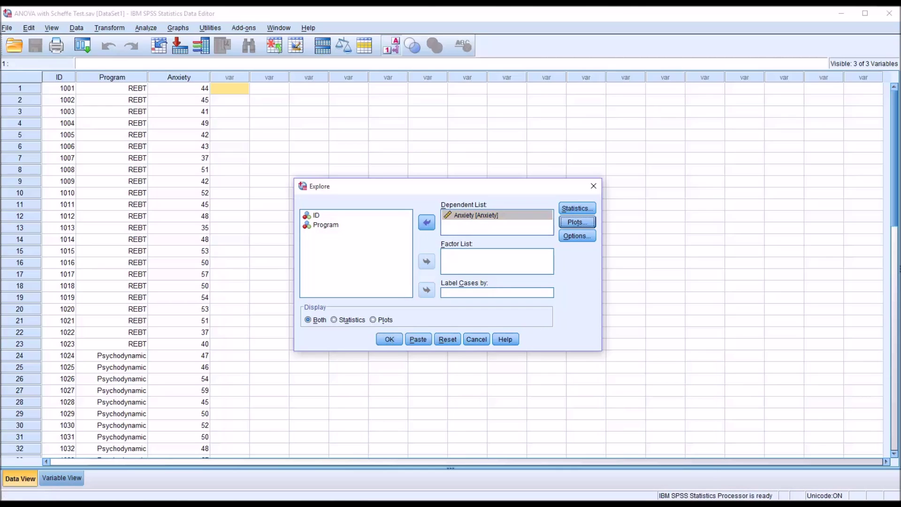
{"action": "left_click", "coordinate": [575, 222]}
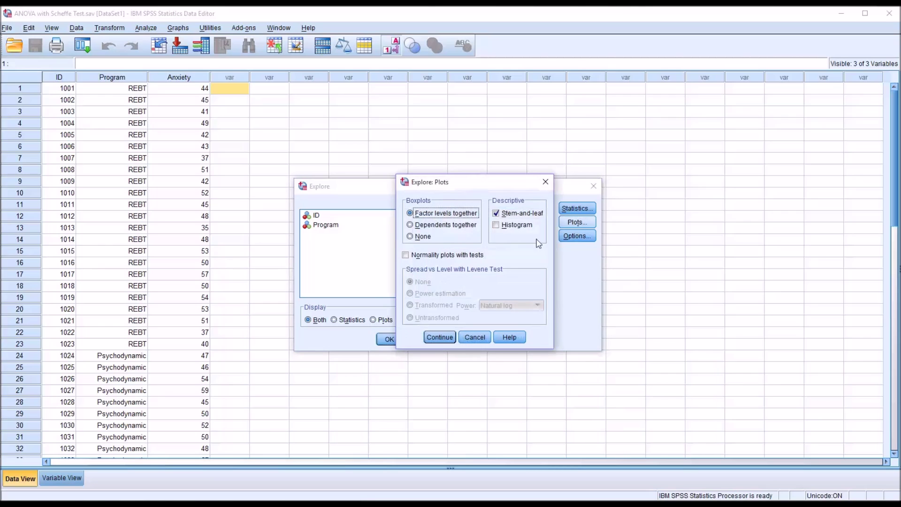
{"action": "left_click", "coordinate": [505, 224]}
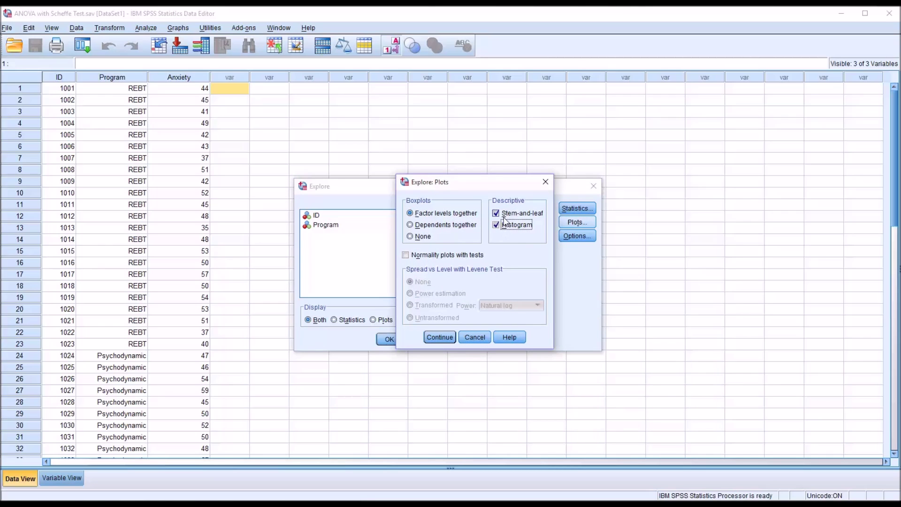
{"action": "left_click", "coordinate": [513, 214]}
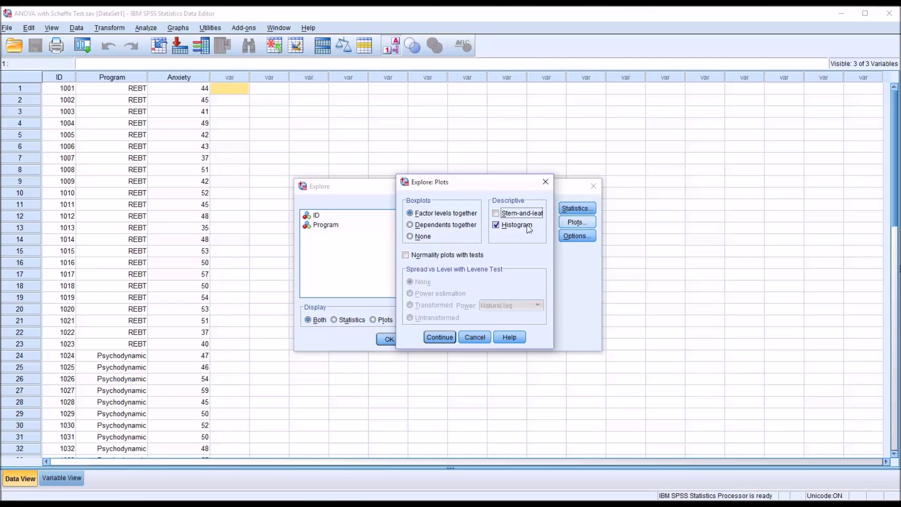
{"action": "left_click", "coordinate": [407, 256]}
{"action": "left_click", "coordinate": [440, 337]}
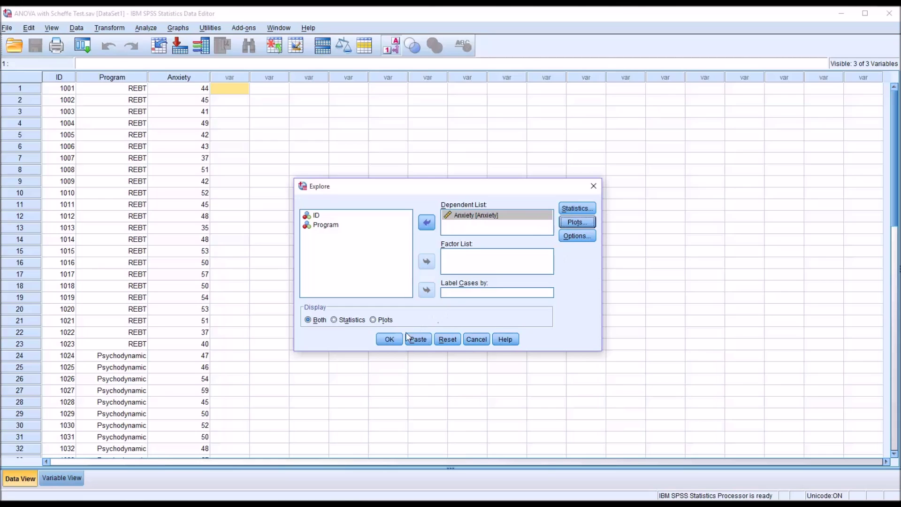
{"action": "left_click", "coordinate": [389, 339]}
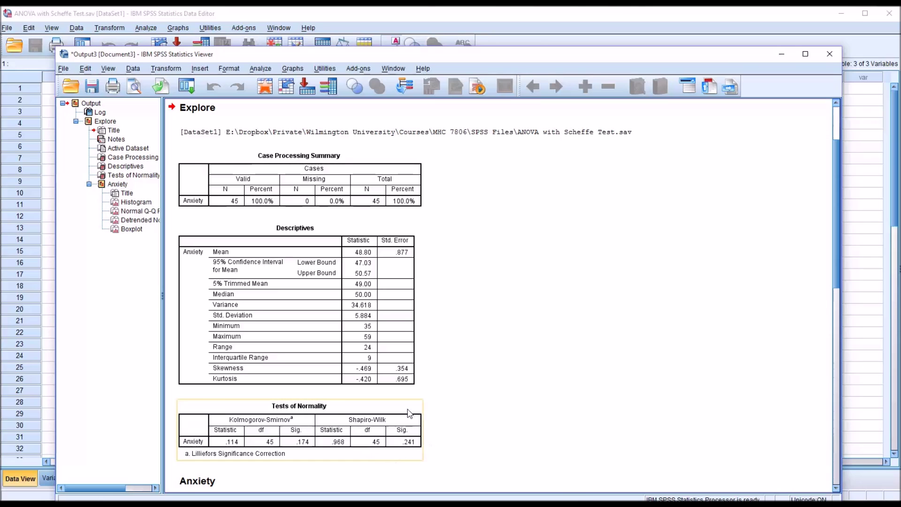
Review the Explore output down to the normality tests and Anxiety boxplot, then return to the Data Editor.
{"action": "left_click_drag", "start_coordinate": [470, 59], "coordinate": [479, 31]}
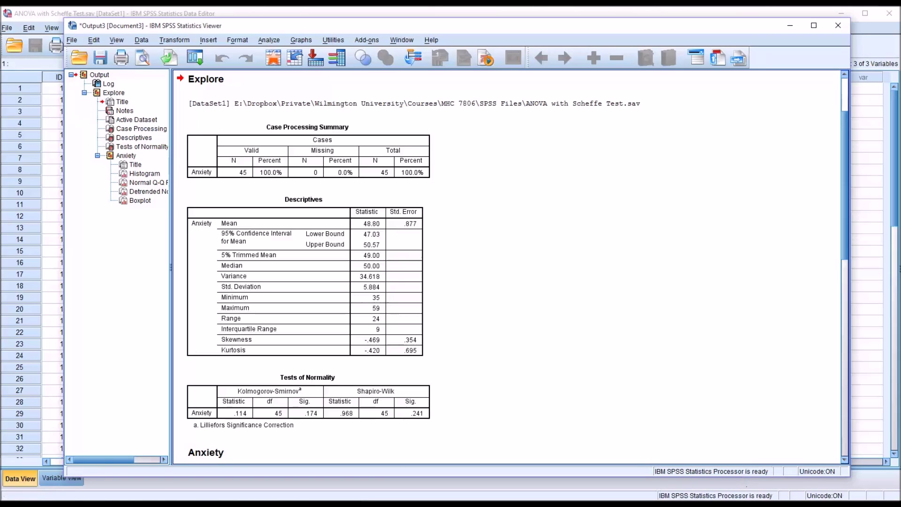
{"action": "left_click", "coordinate": [843, 358]}
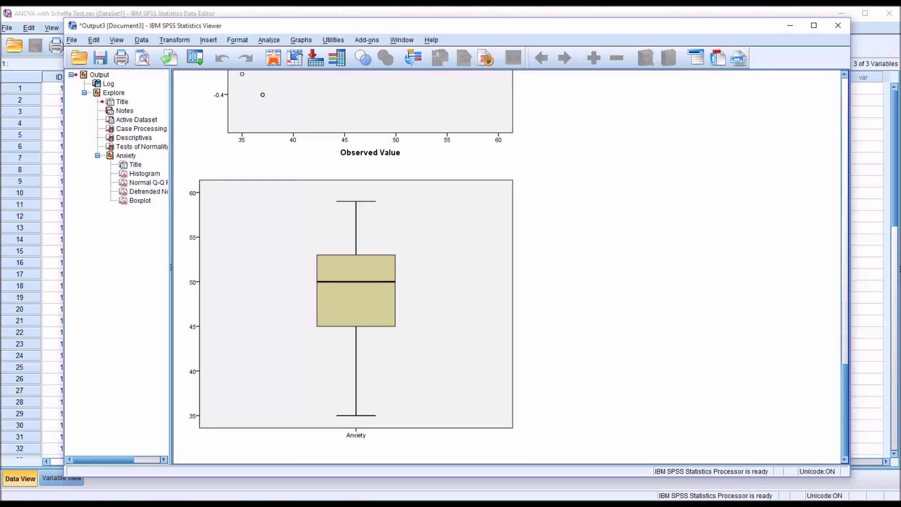
{"action": "left_click", "coordinate": [284, 18]}
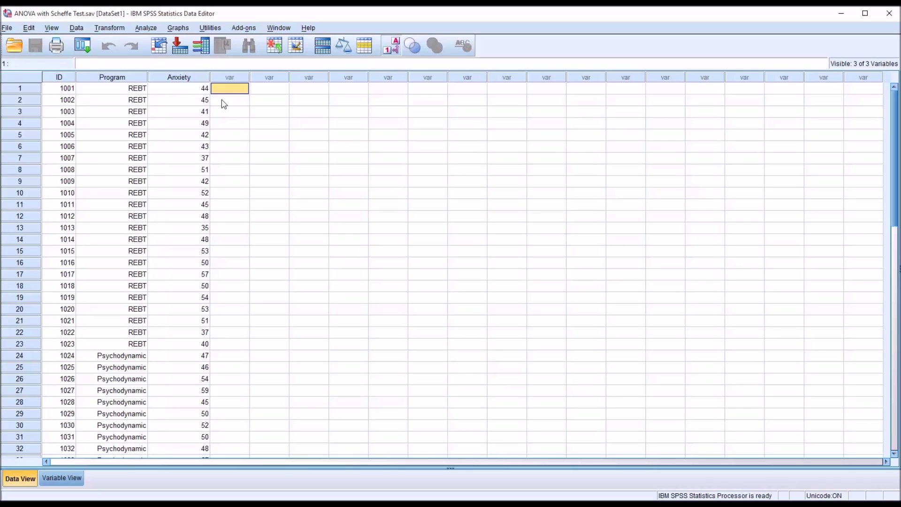
Set up a Univariate GLM with Anxiety as dependent and Program as fixed factor.
{"action": "left_click", "coordinate": [145, 29]}
{"action": "mouse_move", "coordinate": [169, 79]}
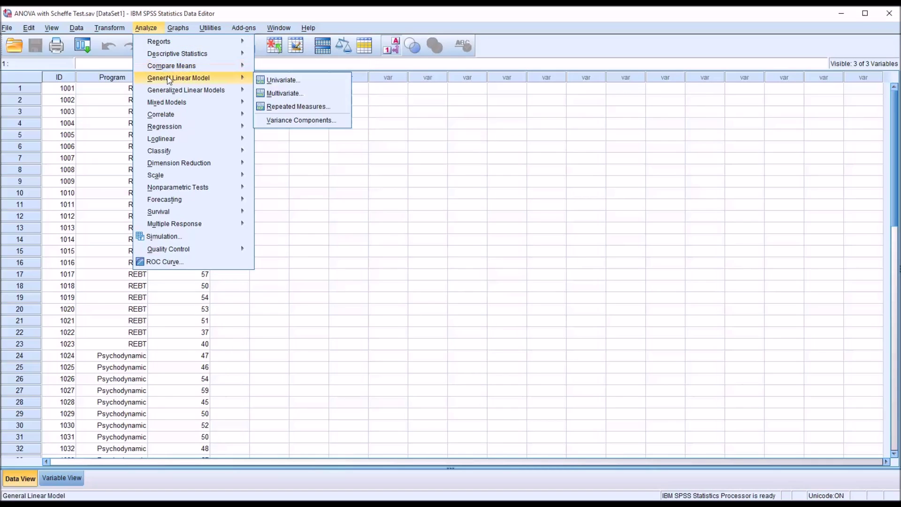
{"action": "left_click", "coordinate": [270, 82]}
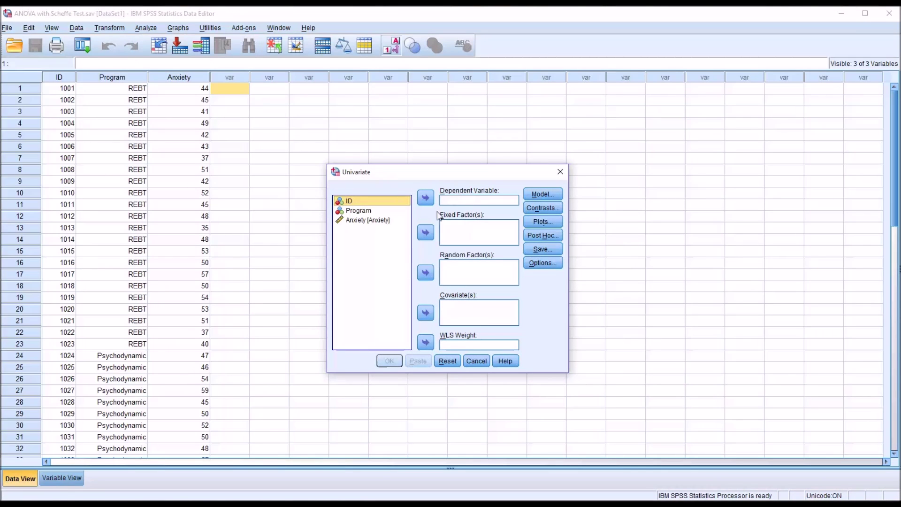
{"action": "left_click_drag", "start_coordinate": [370, 220], "coordinate": [450, 202]}
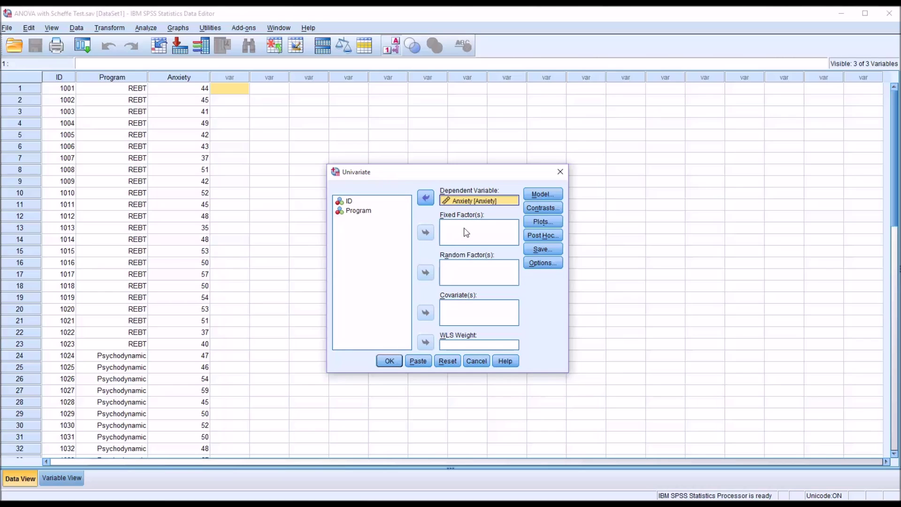
{"action": "left_click_drag", "start_coordinate": [368, 214], "coordinate": [455, 240]}
Request Scheffe post hoc comparisons for Program.
{"action": "left_click", "coordinate": [543, 235]}
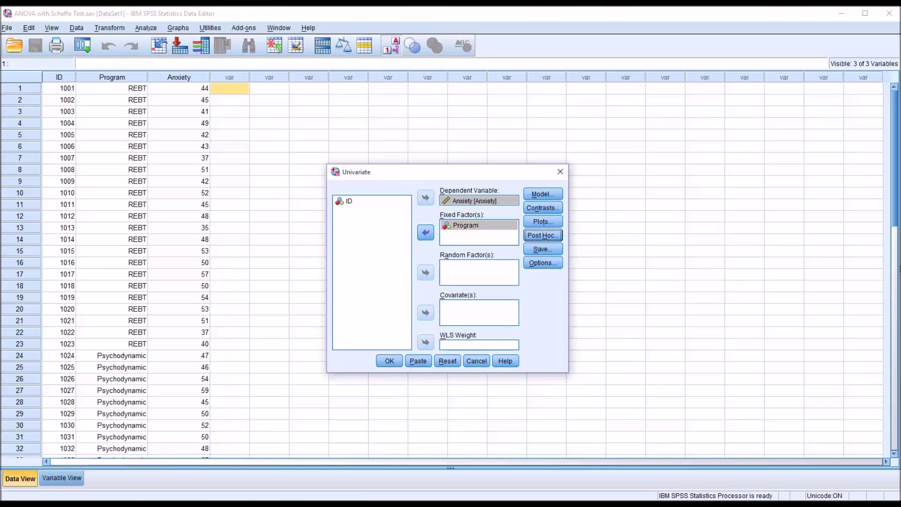
{"action": "left_click", "coordinate": [541, 235]}
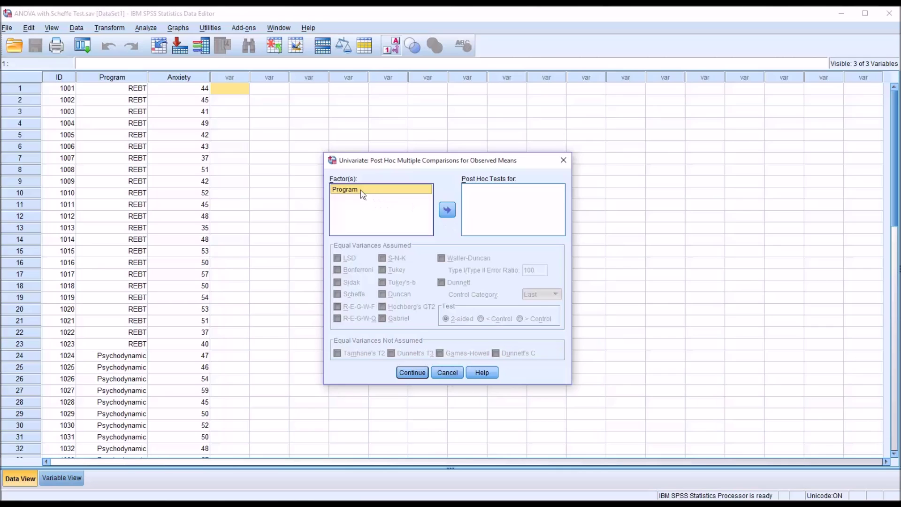
{"action": "left_click", "coordinate": [448, 210]}
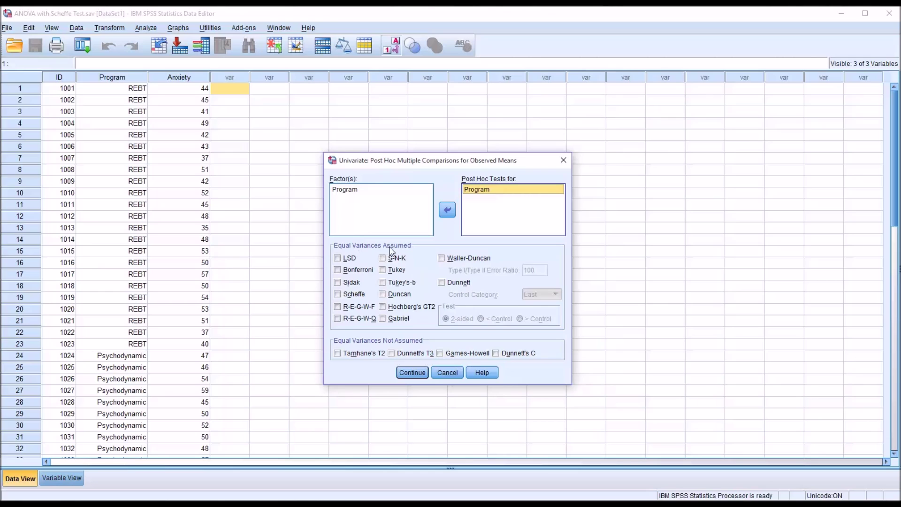
{"action": "left_click", "coordinate": [338, 294]}
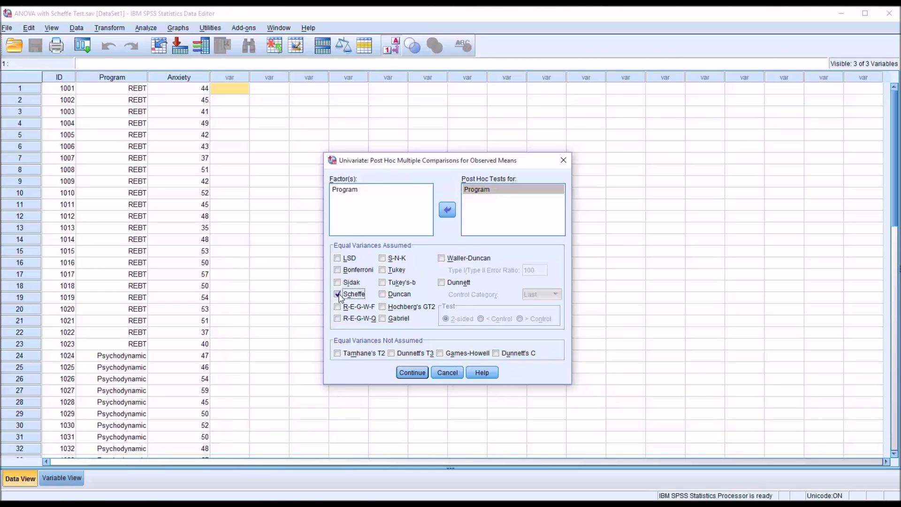
{"action": "left_click", "coordinate": [415, 373]}
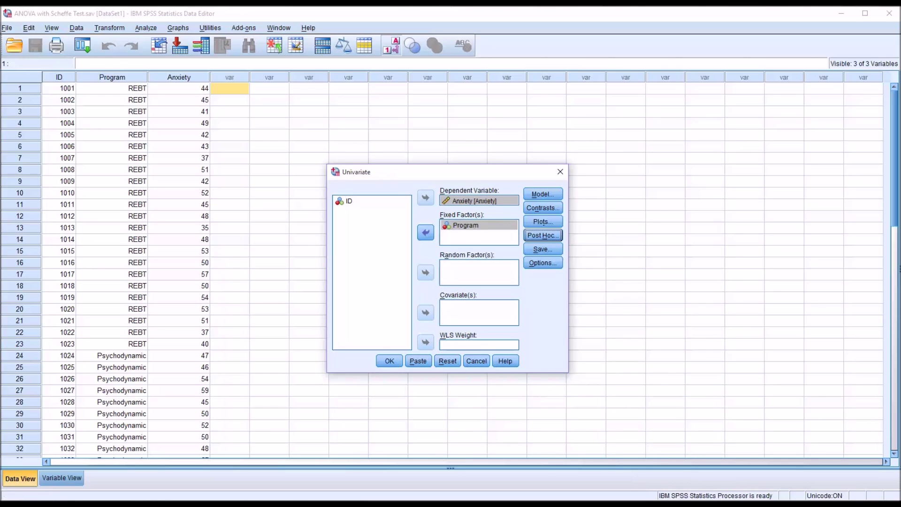
Add (OVERALL) means, descriptive statistics, effect size and homogeneity tests, then run the ANOVA.
{"action": "left_click", "coordinate": [540, 262]}
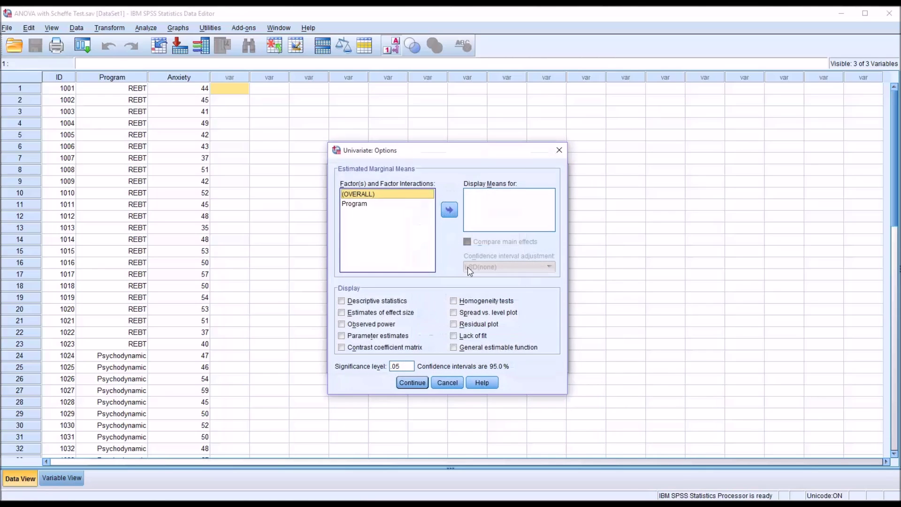
{"action": "left_click", "coordinate": [450, 209]}
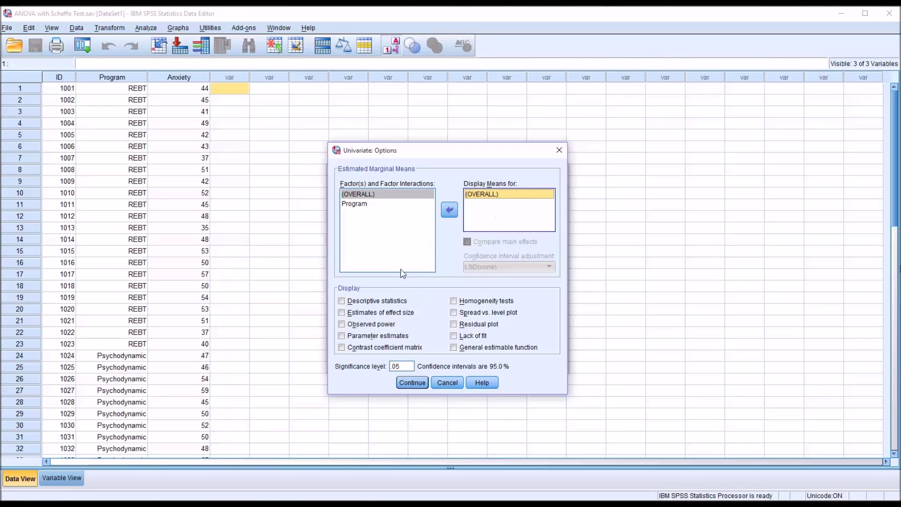
{"action": "left_click", "coordinate": [342, 301]}
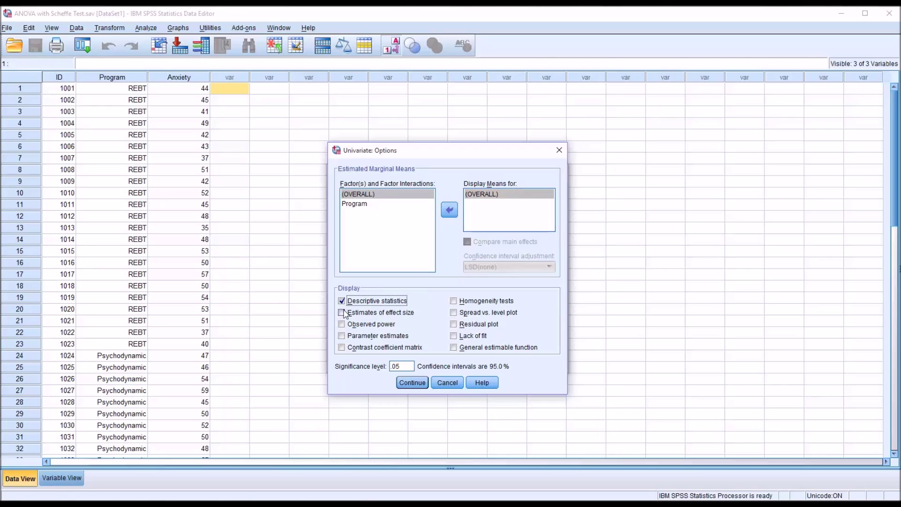
{"action": "left_click", "coordinate": [342, 313]}
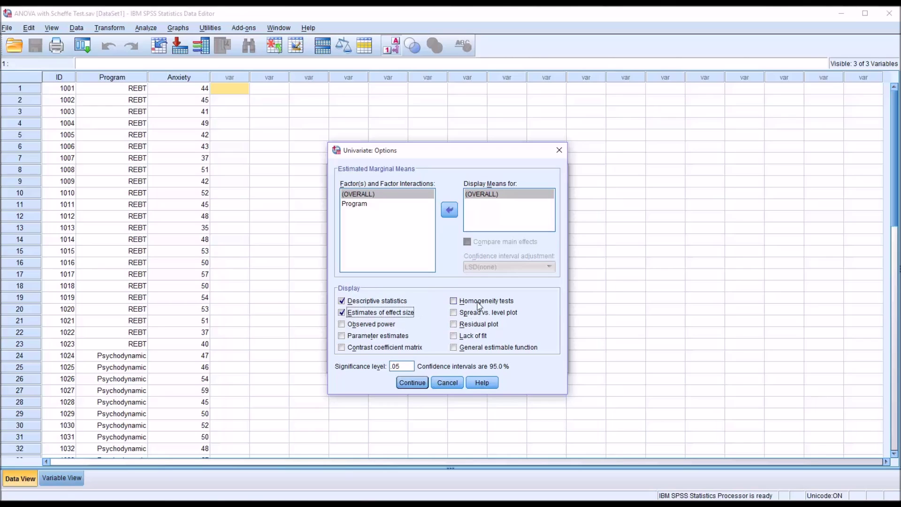
{"action": "left_click", "coordinate": [454, 301]}
{"action": "left_click", "coordinate": [414, 383]}
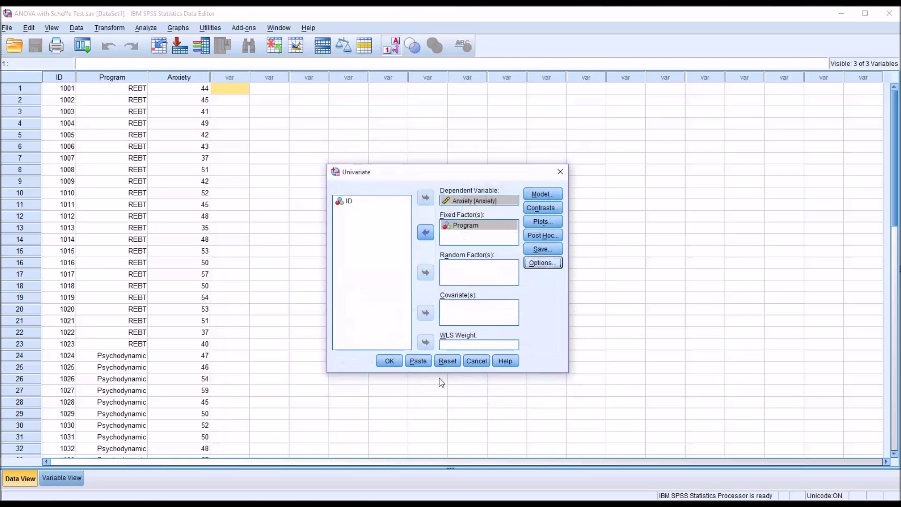
{"action": "left_click", "coordinate": [390, 362]}
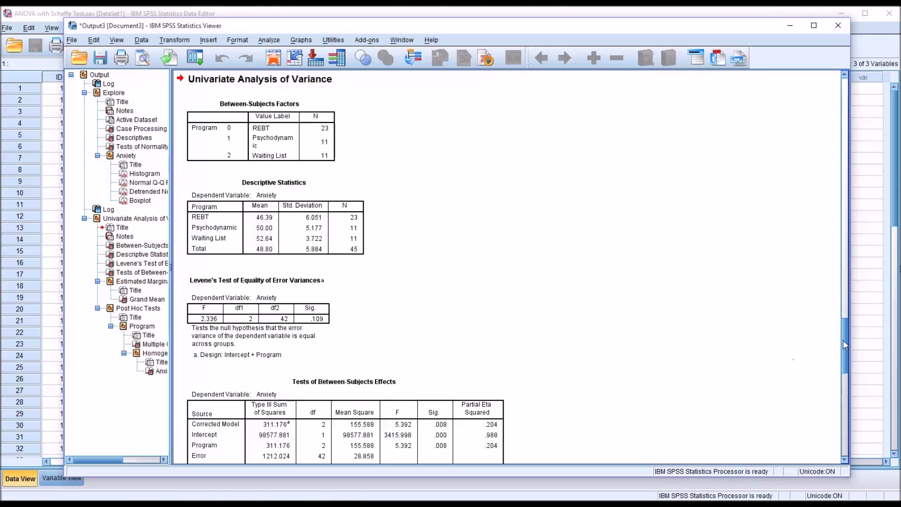
Scroll the ANOVA output down to the Post Hoc Tests section.
{"action": "left_click_drag", "start_coordinate": [843, 344], "coordinate": [841, 387]}
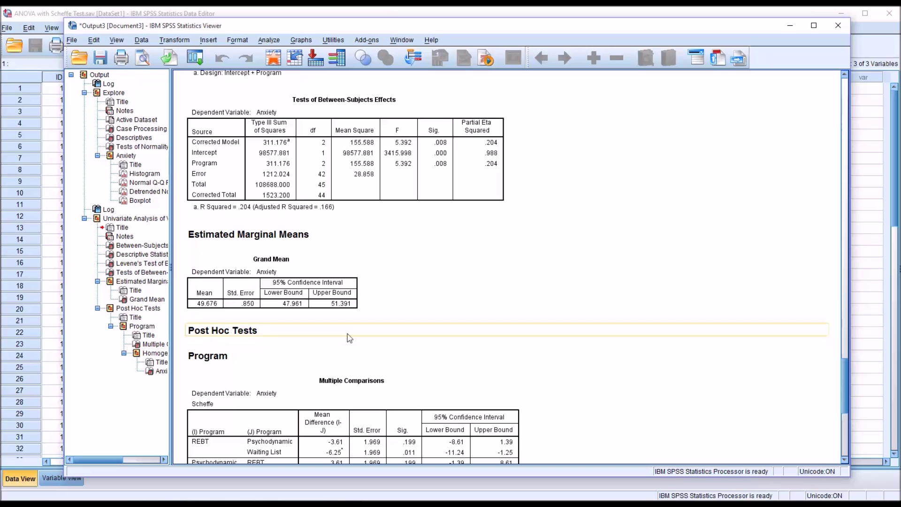
Scroll further to show the Scheffe Multiple Comparisons and Homogeneous Subsets tables.
{"action": "left_click_drag", "start_coordinate": [847, 378], "coordinate": [846, 413]}
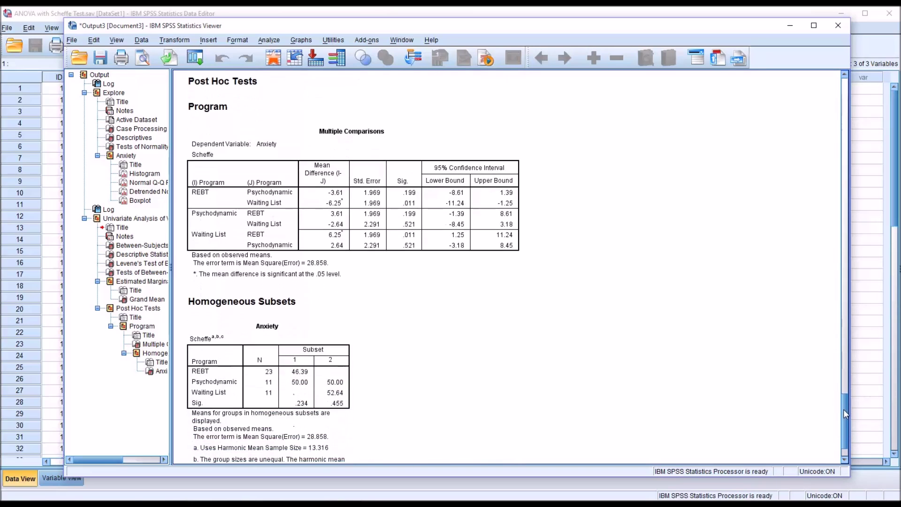